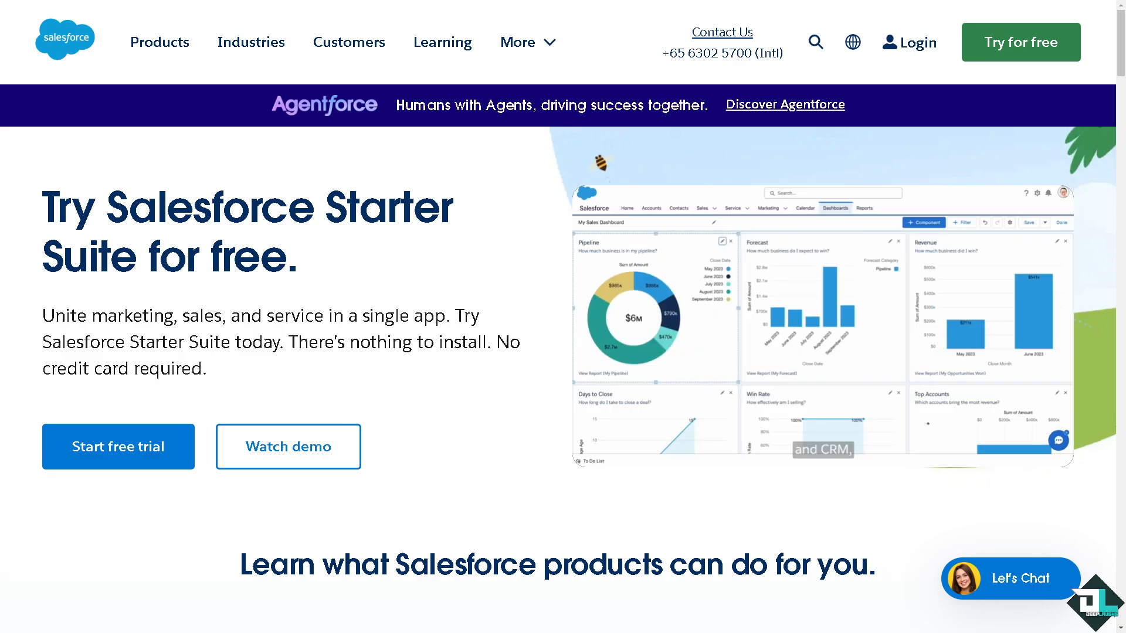
{"action": "left_click", "coordinate": [931, 51]}
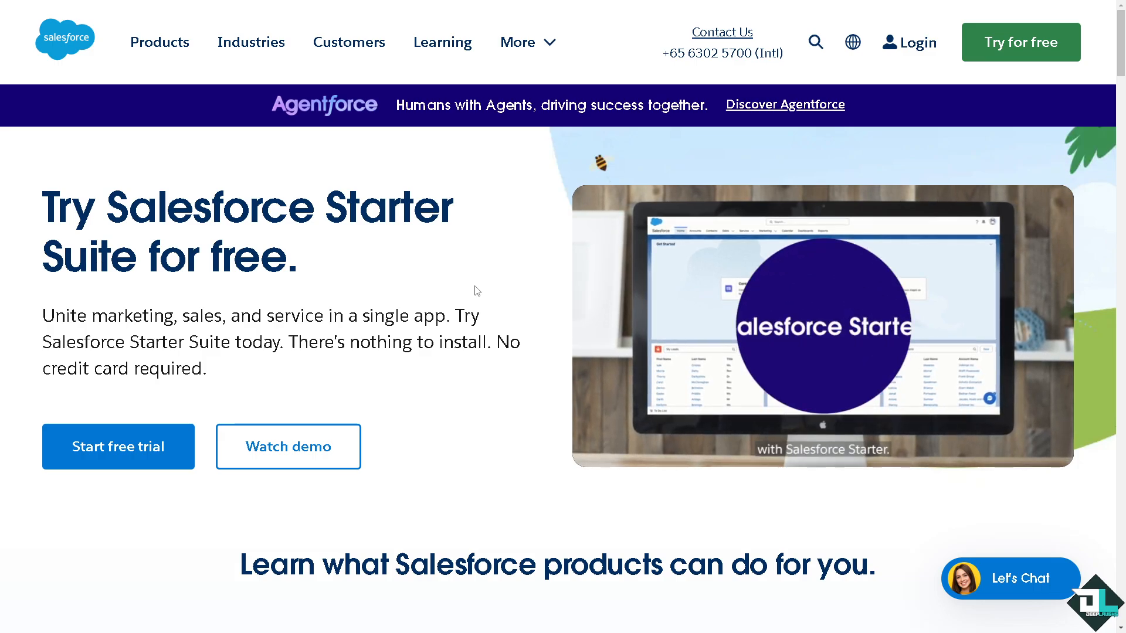
{"action": "left_click", "coordinate": [156, 447]}
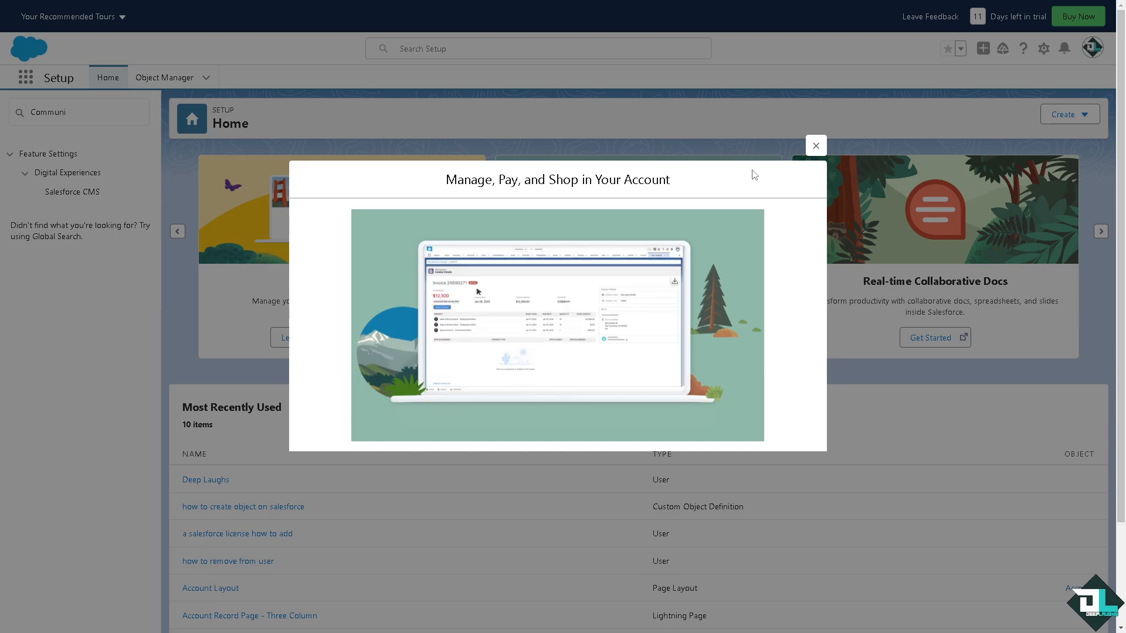
Step: Dismiss the account promotion pop-up, search the app launcher for "Tas" and open Tasks
{"action": "left_click", "coordinate": [816, 146]}
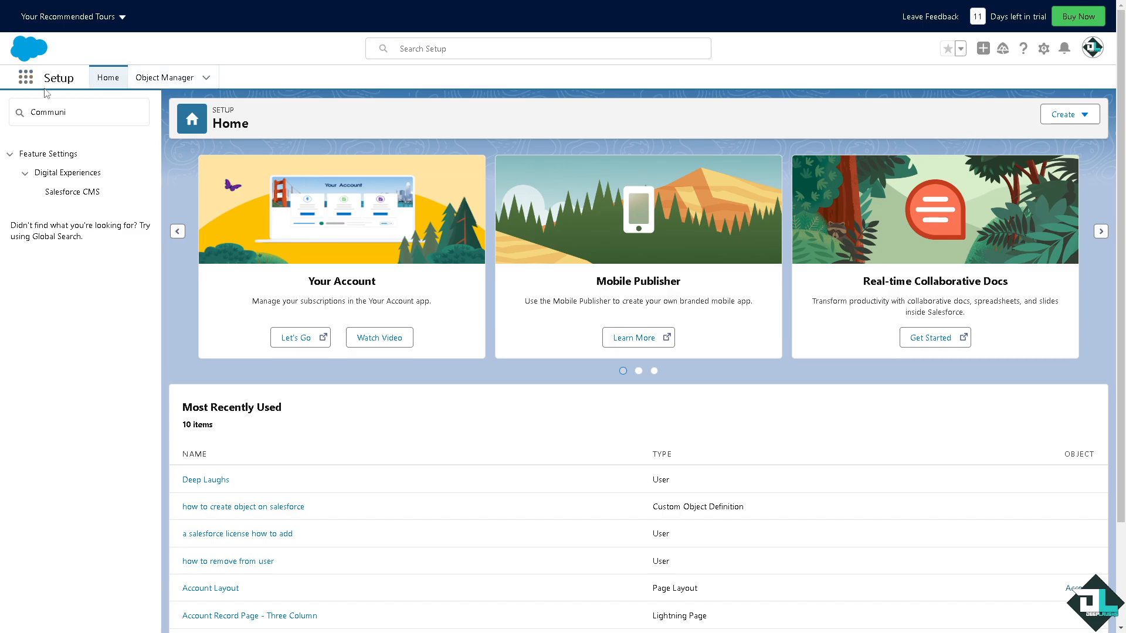
{"action": "left_click", "coordinate": [26, 76]}
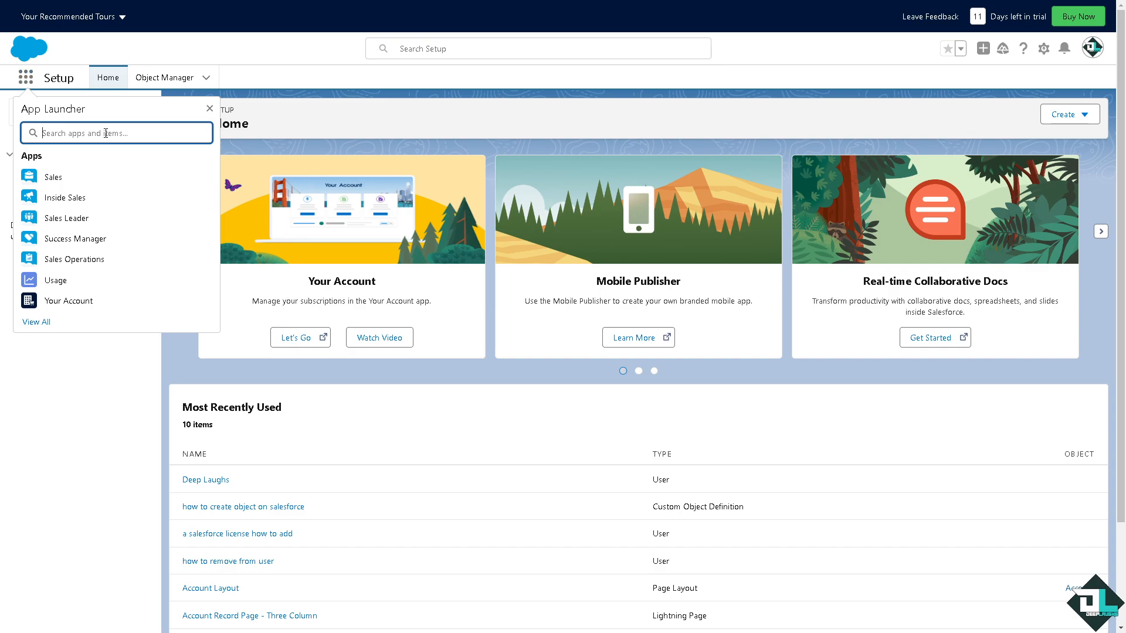
{"action": "type", "text": "Tas"}
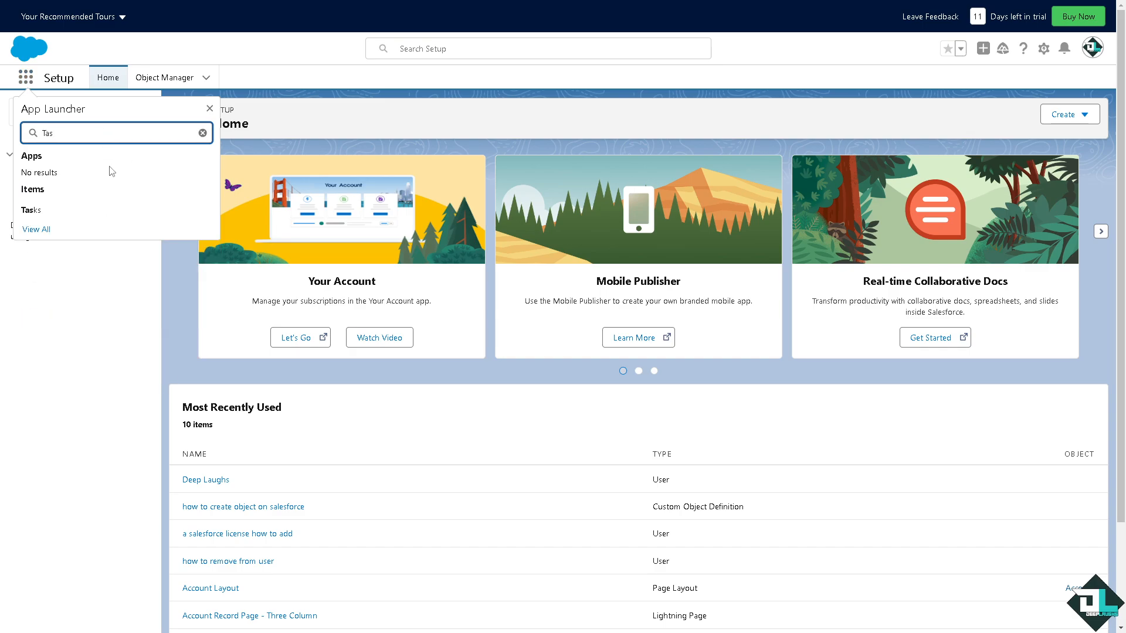
{"action": "left_click", "coordinate": [36, 211]}
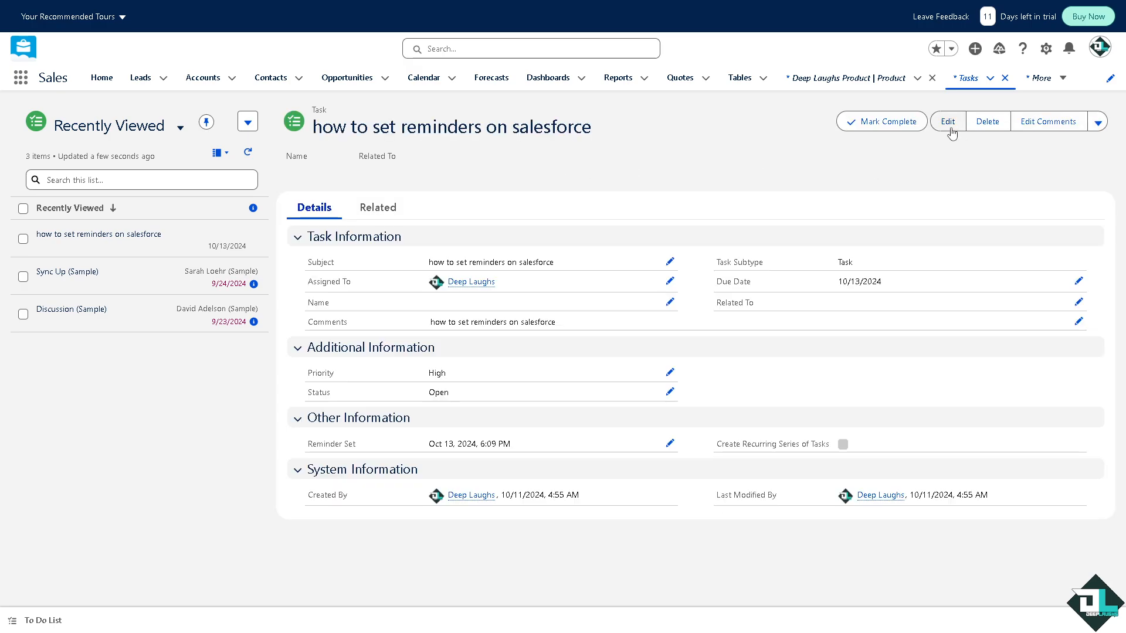
Step: Start a new task with the subject "how to create task on salesforce"
{"action": "left_click", "coordinate": [990, 81]}
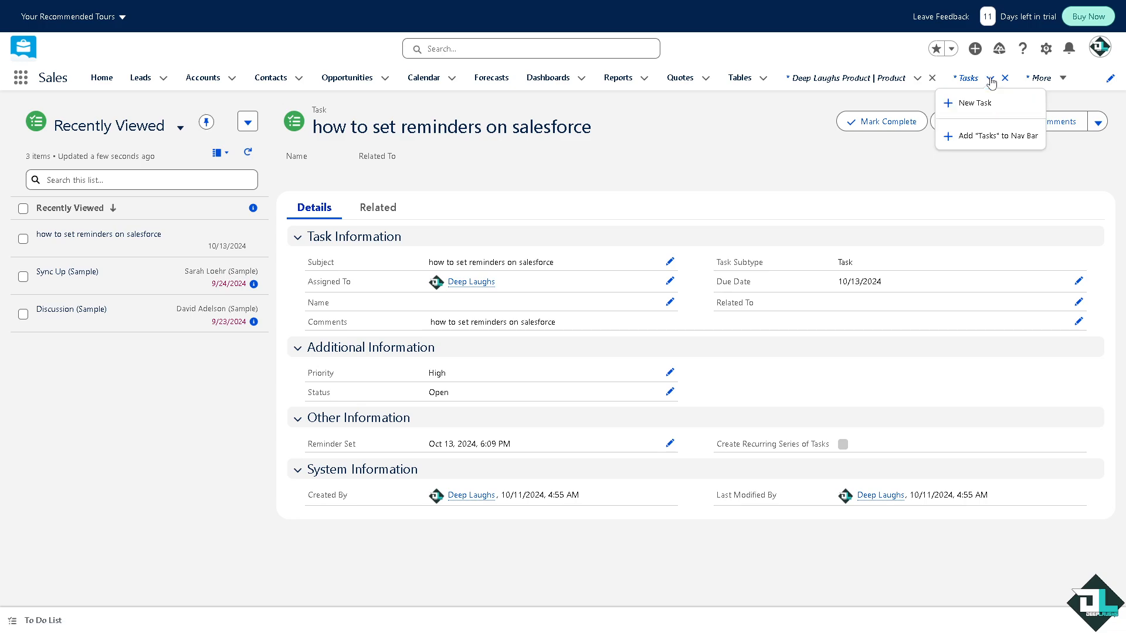
{"action": "left_click", "coordinate": [963, 106]}
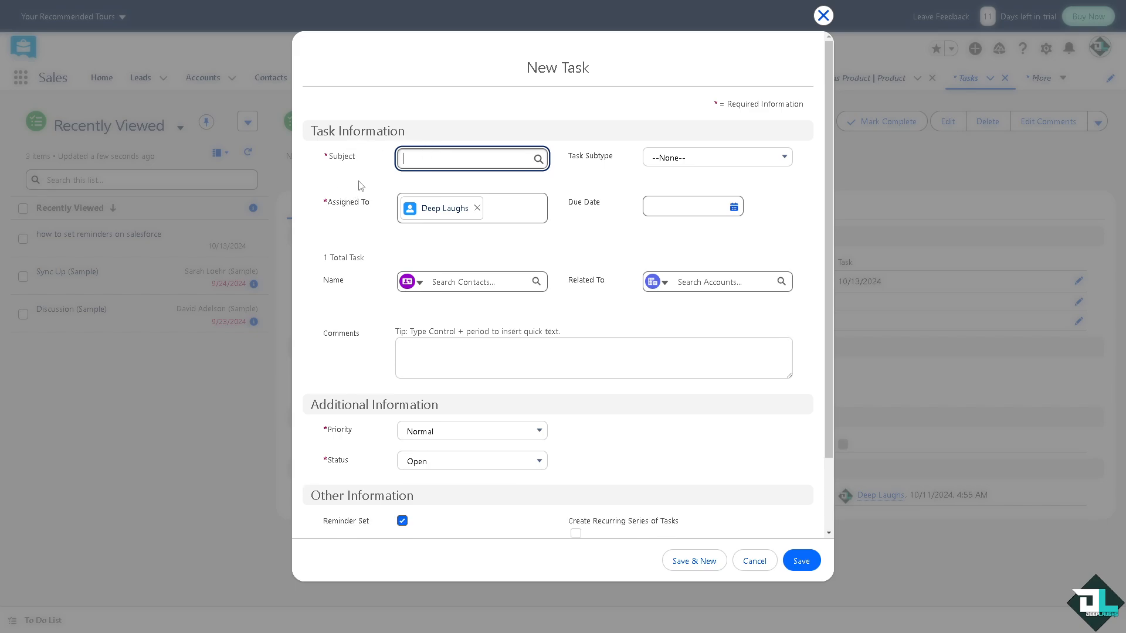
{"action": "type", "text": "how to create task on salesforce"}
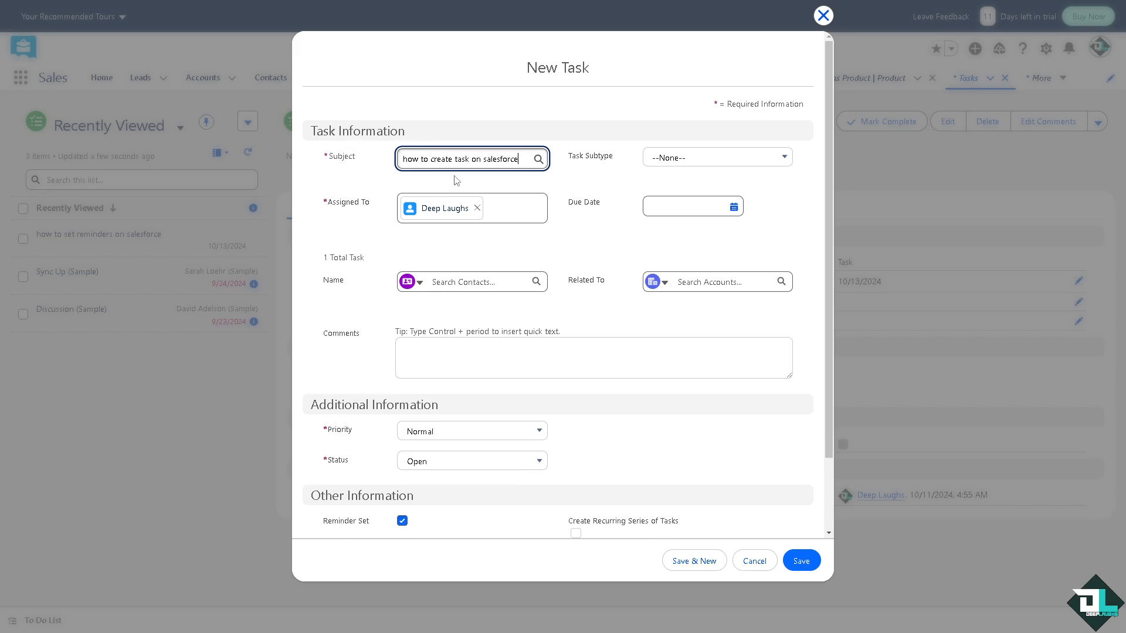
Step: Set the new task's subtype to Task
{"action": "left_click", "coordinate": [714, 161]}
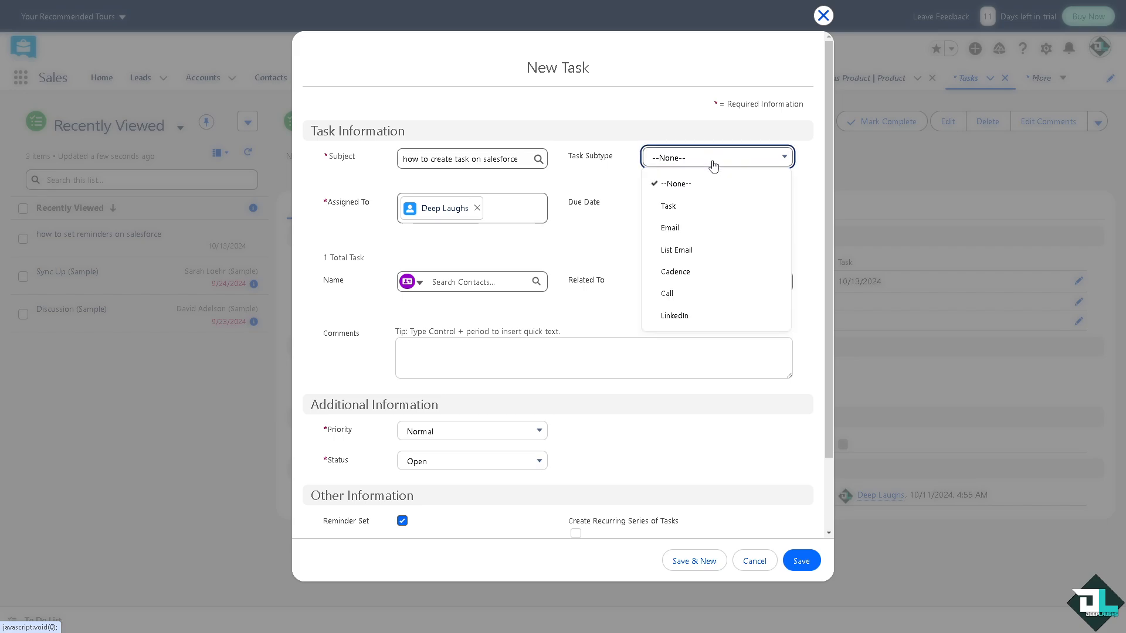
{"action": "left_click", "coordinate": [688, 202]}
{"action": "left_click", "coordinate": [701, 156]}
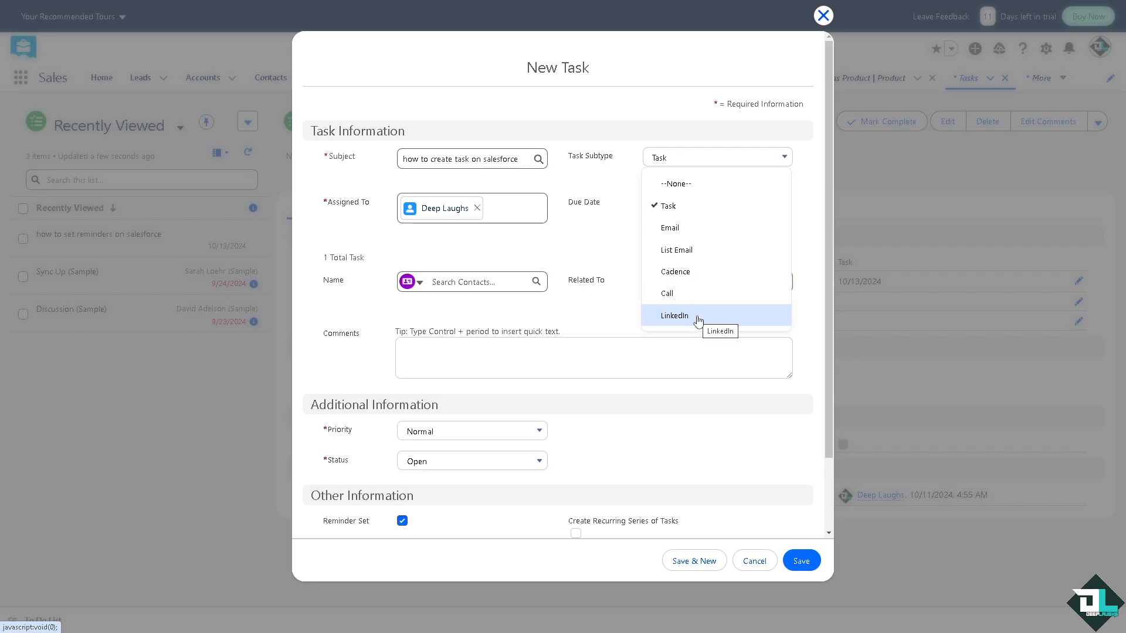
{"action": "left_click", "coordinate": [693, 169]}
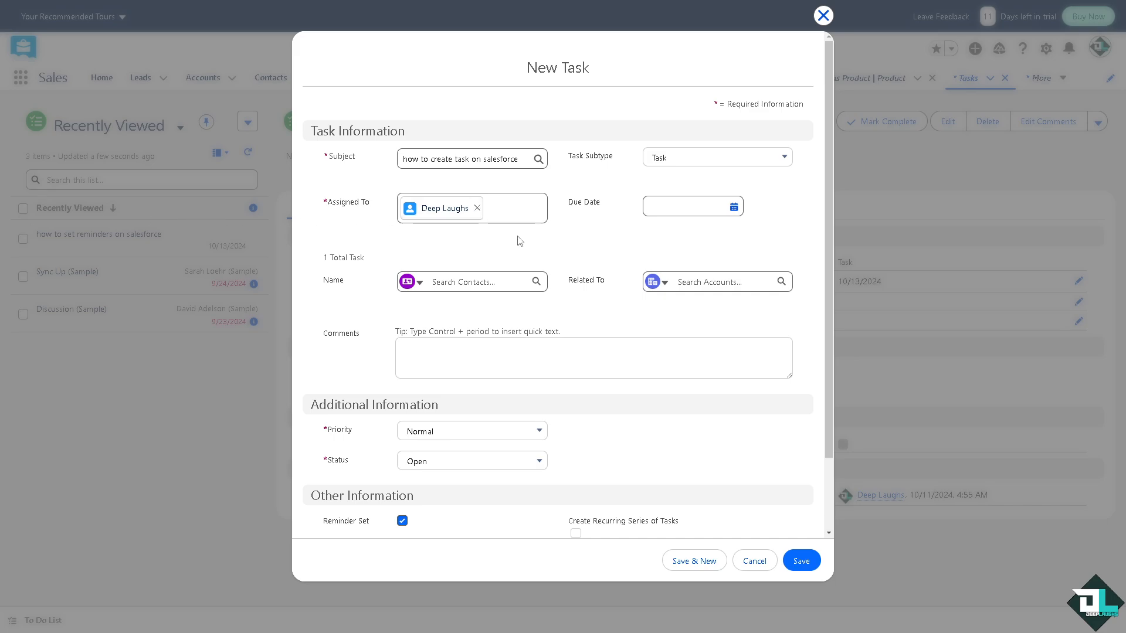
Step: Set the task's due date to 10/14/2024
{"action": "left_click", "coordinate": [419, 284]}
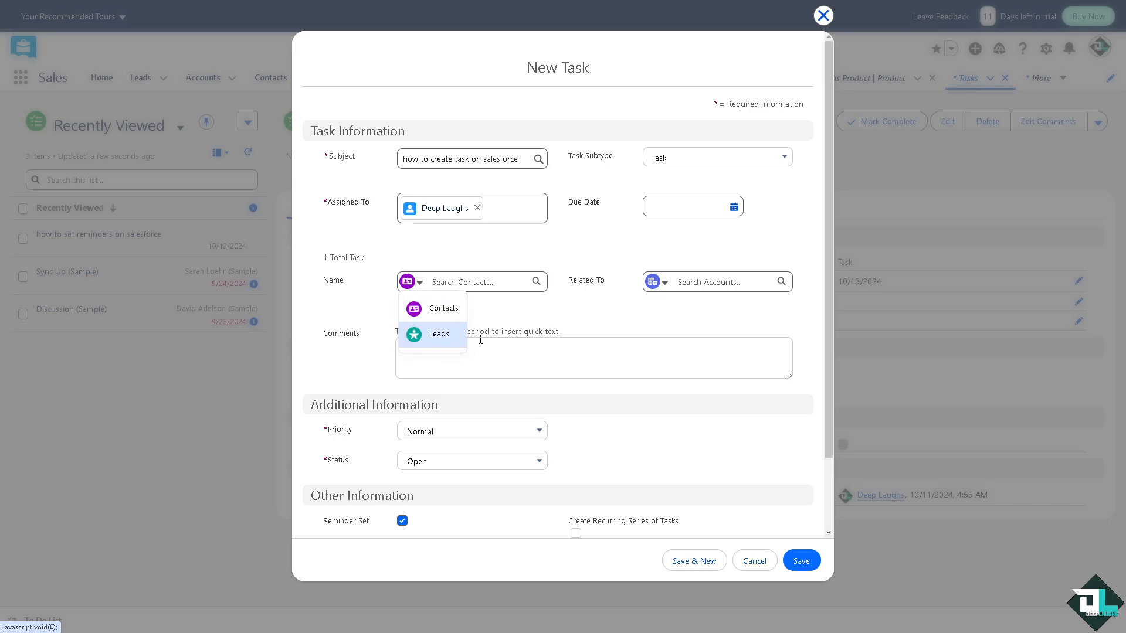
{"action": "left_click", "coordinate": [733, 207]}
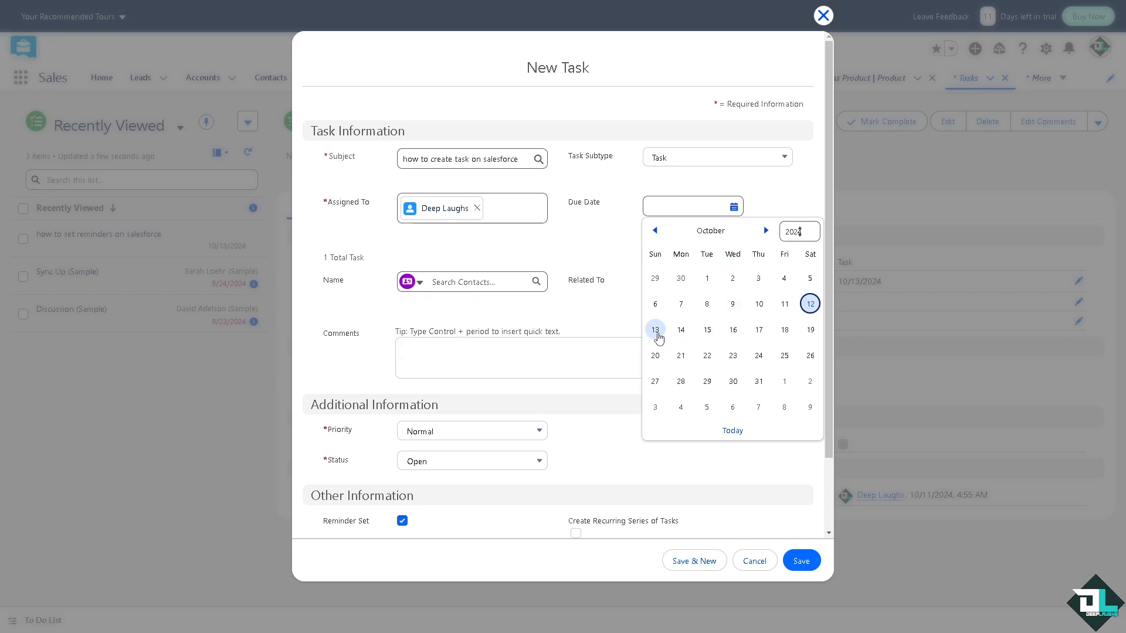
{"action": "left_click", "coordinate": [683, 331]}
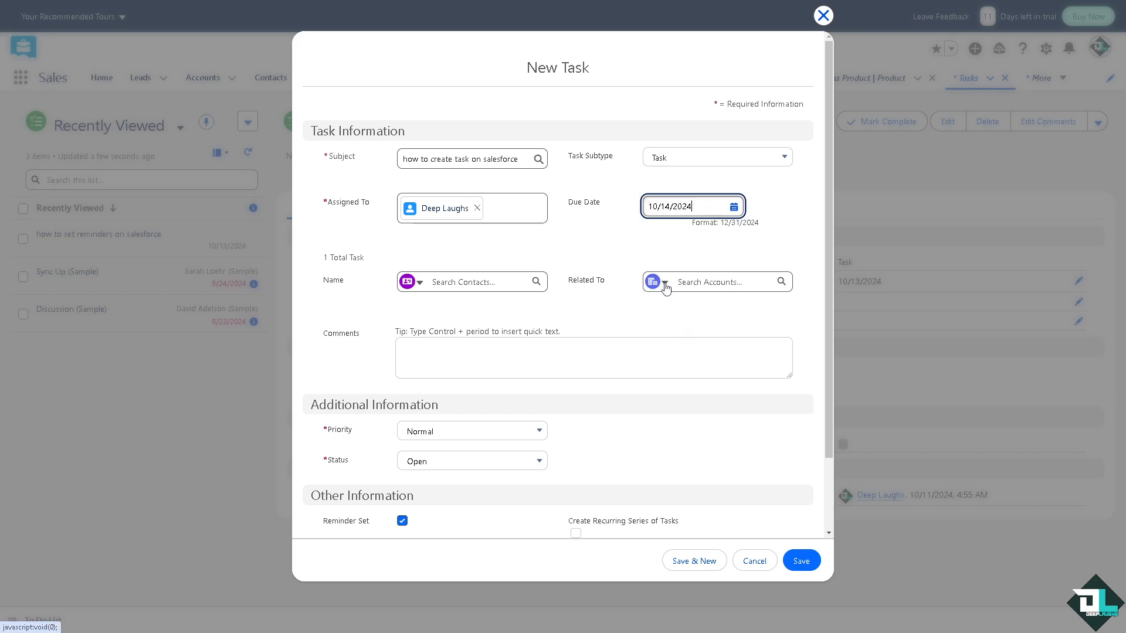
{"action": "left_click", "coordinate": [666, 287]}
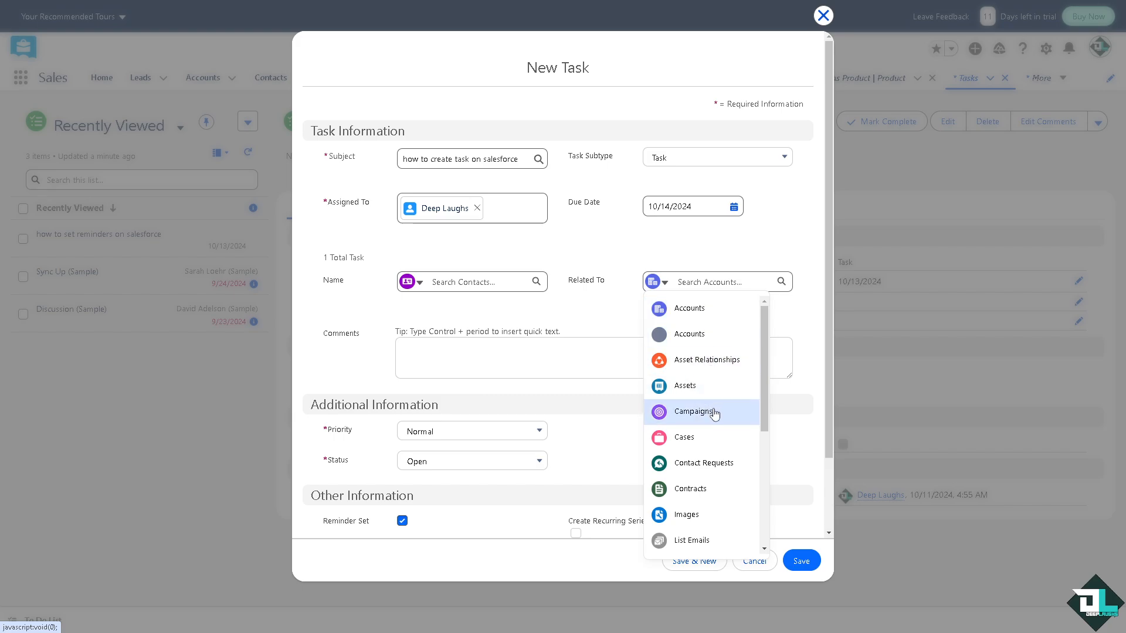
{"action": "scroll", "coordinate": [709, 415], "scroll_direction": "down", "scroll_amount": 1}
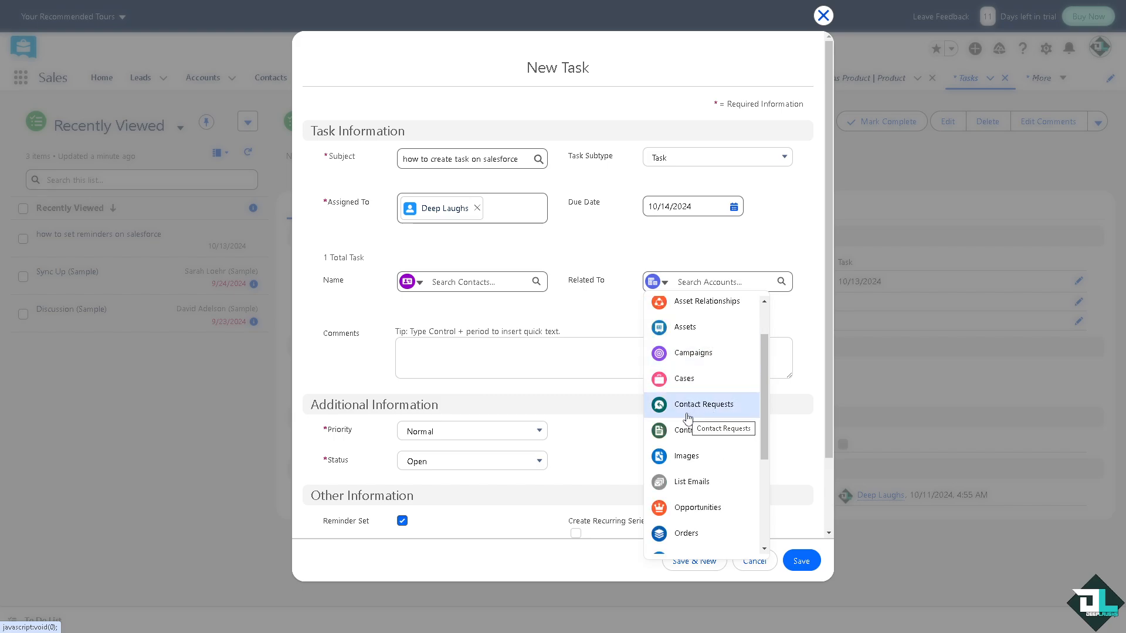
{"action": "scroll", "coordinate": [718, 441], "scroll_direction": "down", "scroll_amount": 1}
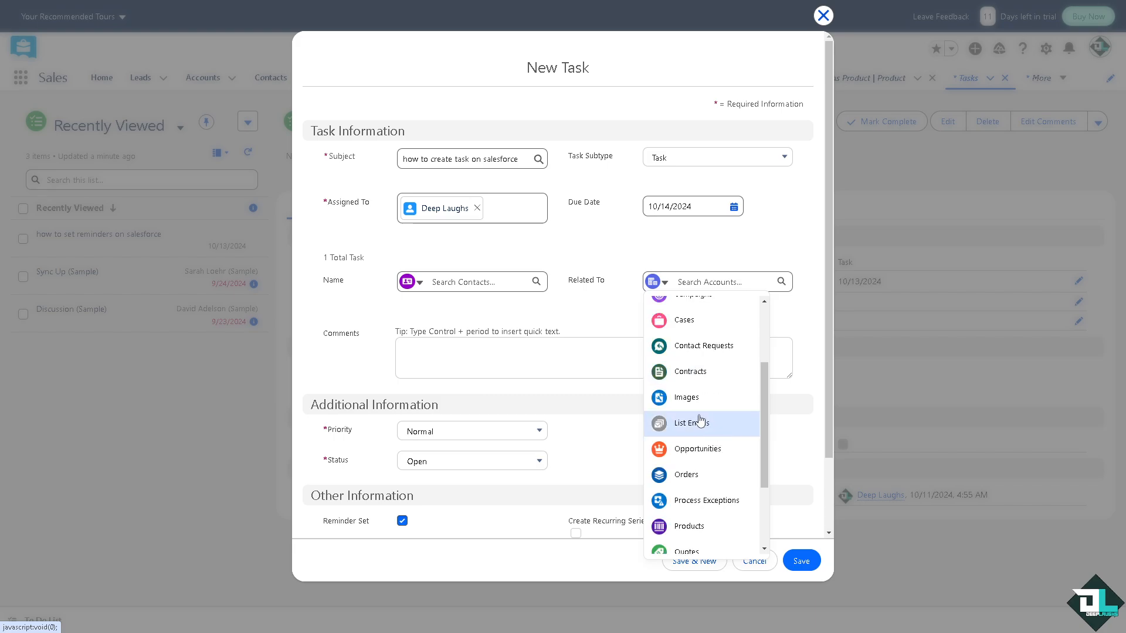
{"action": "scroll", "coordinate": [698, 434], "scroll_direction": "down", "scroll_amount": 2}
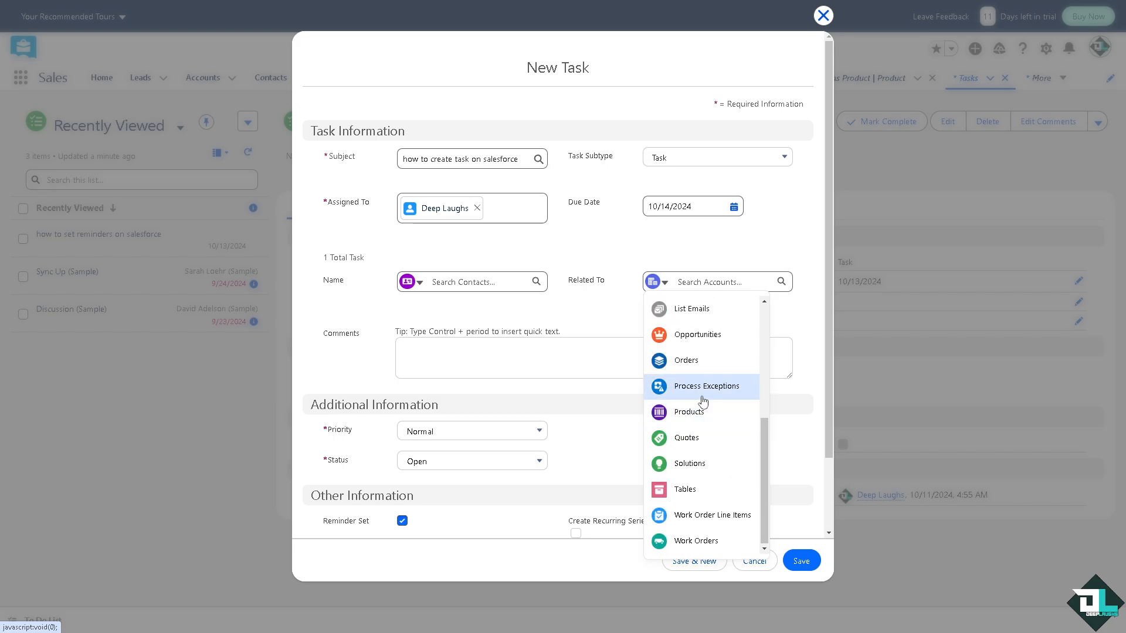
{"action": "left_click", "coordinate": [610, 315]}
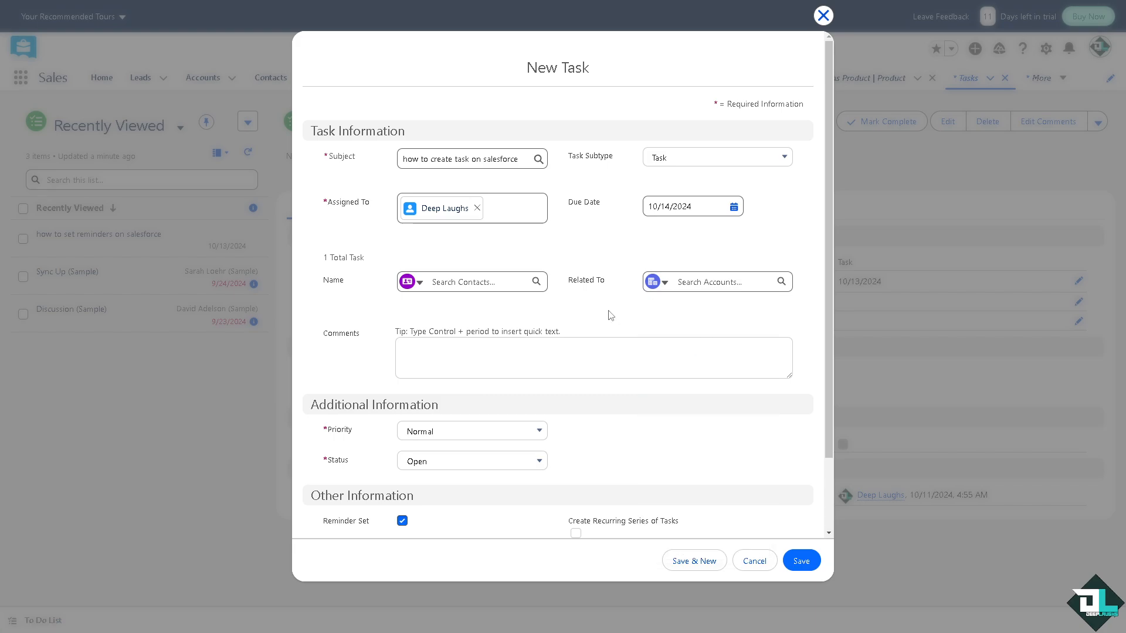
Step: Enter "how to create task on salesforce" as the comment and set the priority to High
{"action": "left_click", "coordinate": [468, 358]}
{"action": "type", "text": "how to create task on salesforce"}
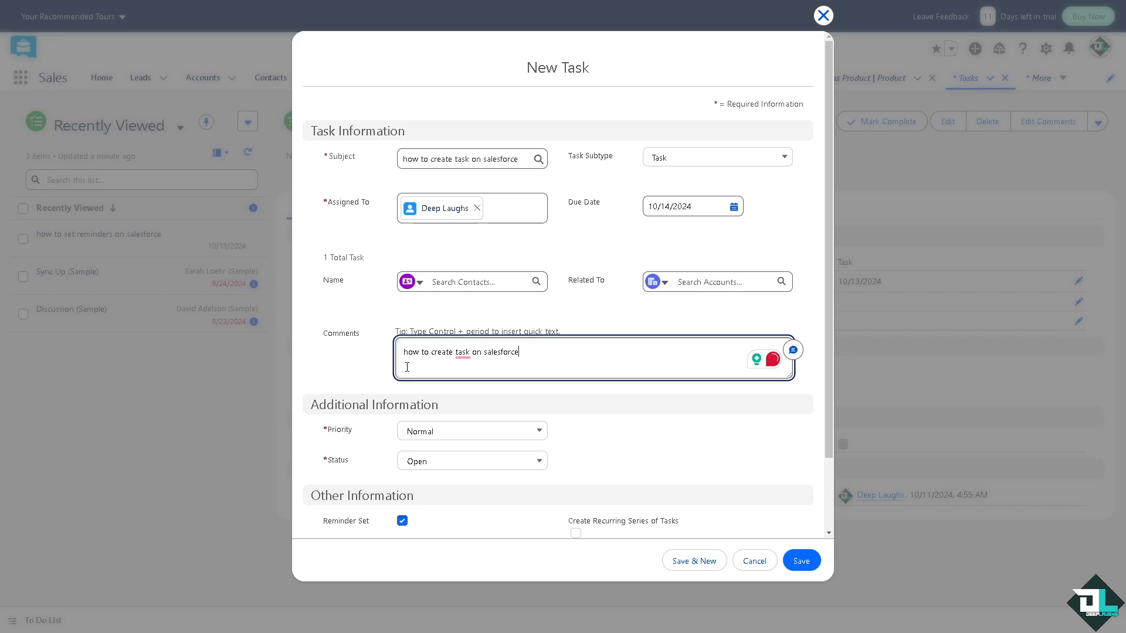
{"action": "scroll", "coordinate": [407, 367], "scroll_direction": "down", "scroll_amount": 1}
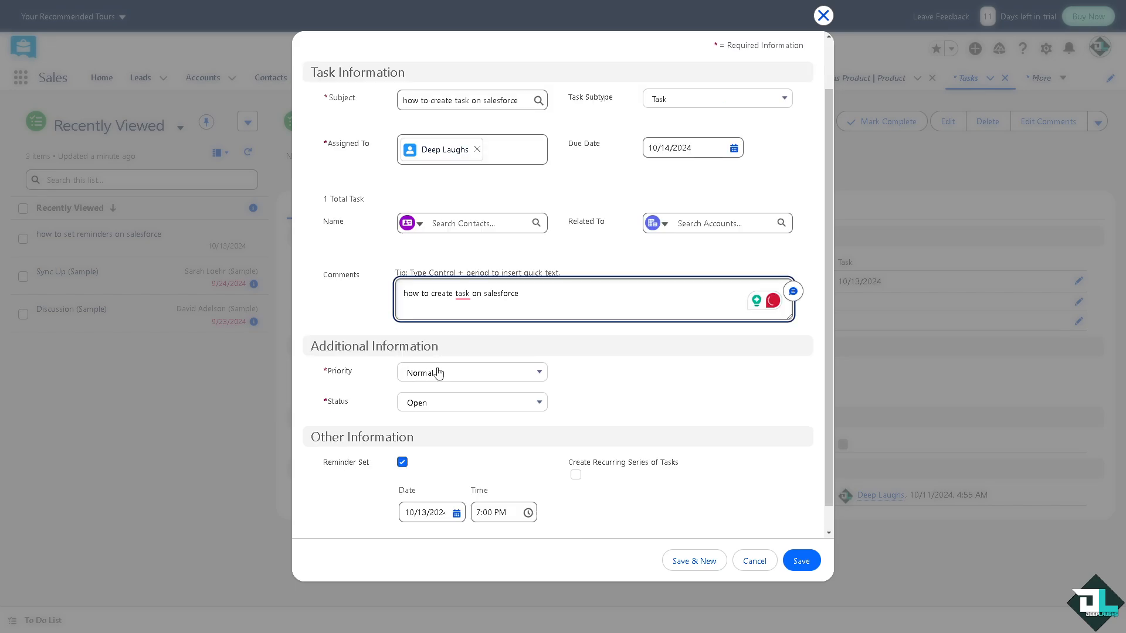
{"action": "left_click", "coordinate": [539, 375]}
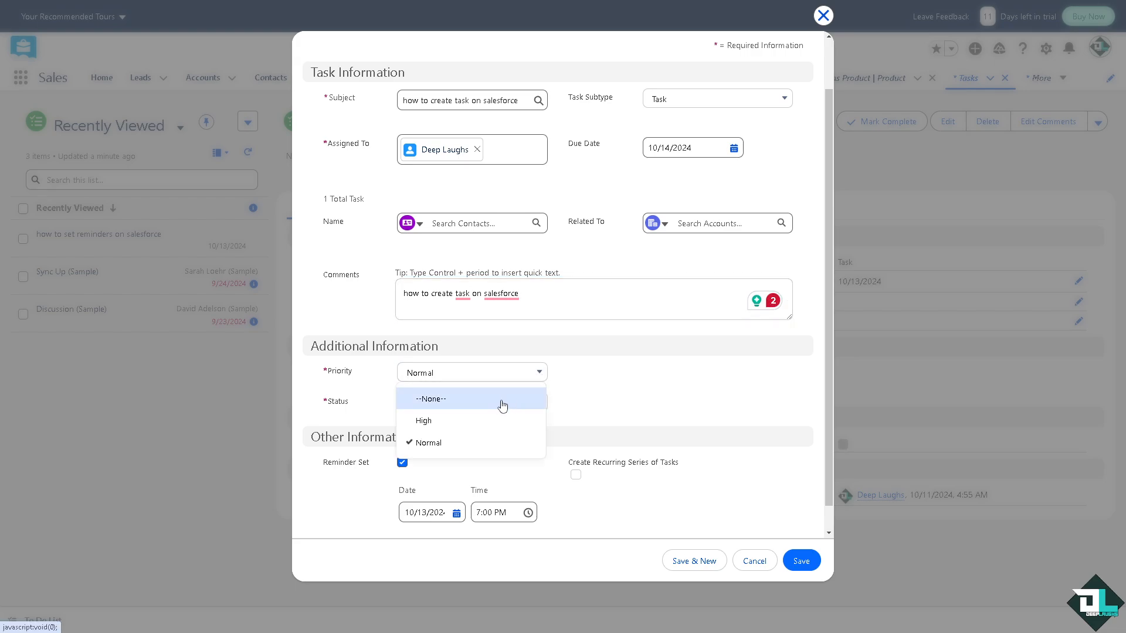
{"action": "left_click", "coordinate": [465, 421]}
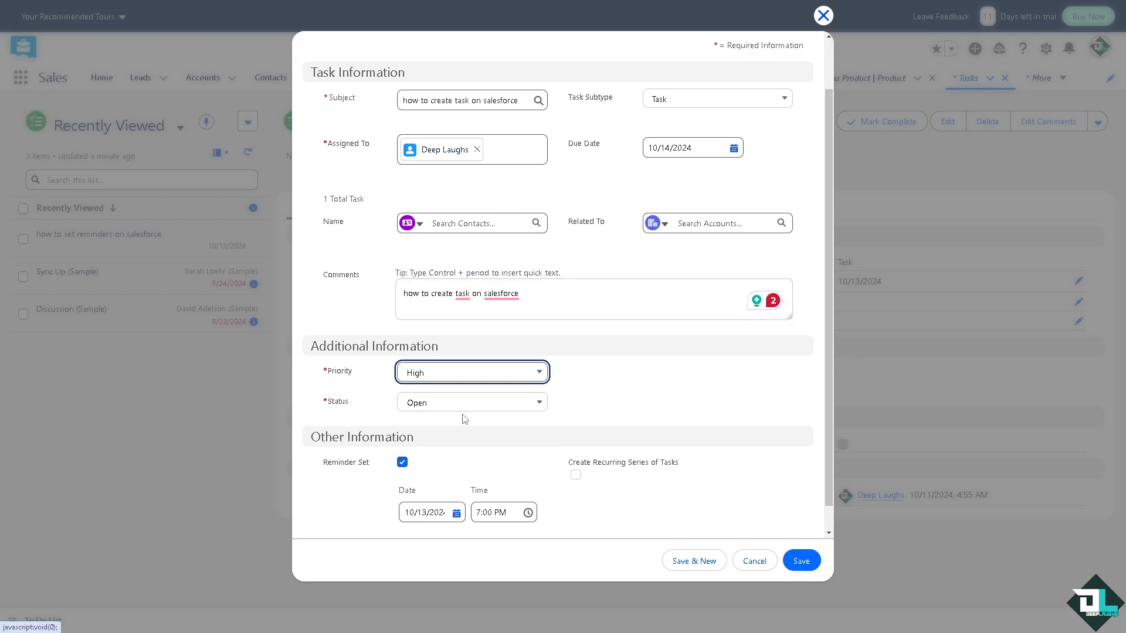
{"action": "left_click", "coordinate": [540, 405]}
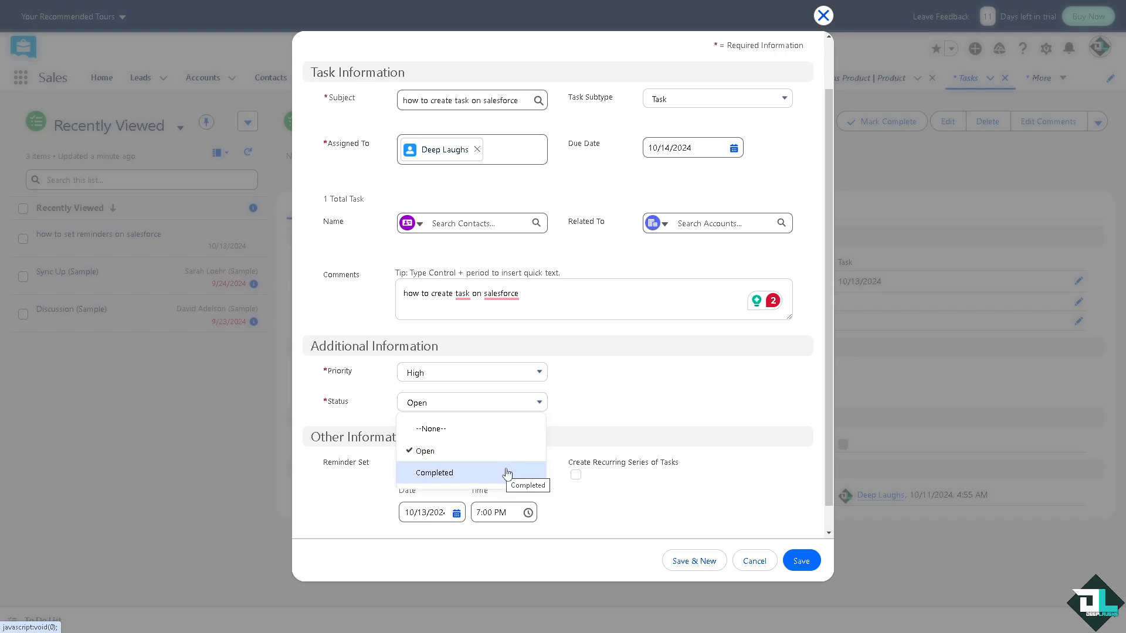
{"action": "left_click", "coordinate": [633, 386]}
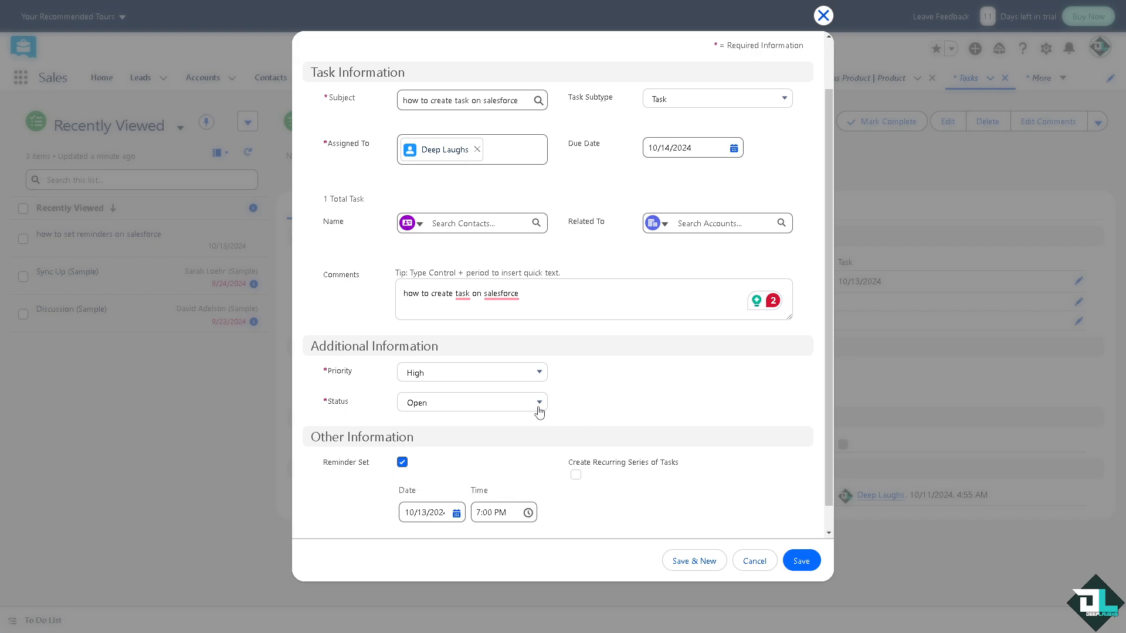
Step: Make the task a recurring daily series with its repeat option set to Custom
{"action": "left_click", "coordinate": [575, 475]}
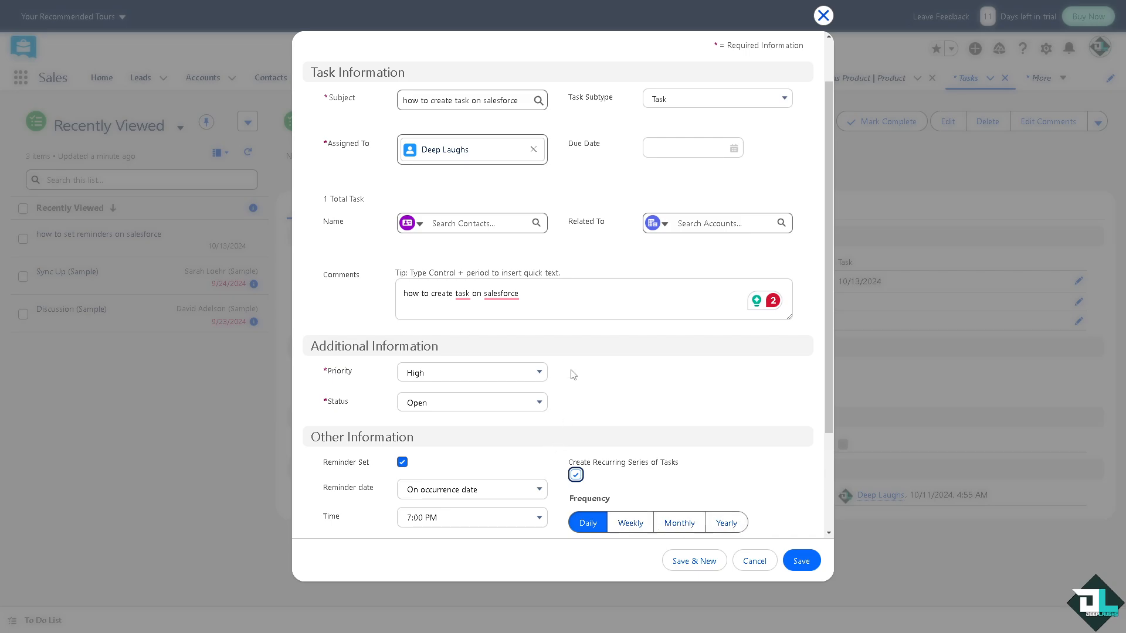
{"action": "scroll", "coordinate": [668, 387], "scroll_direction": "down", "scroll_amount": 3}
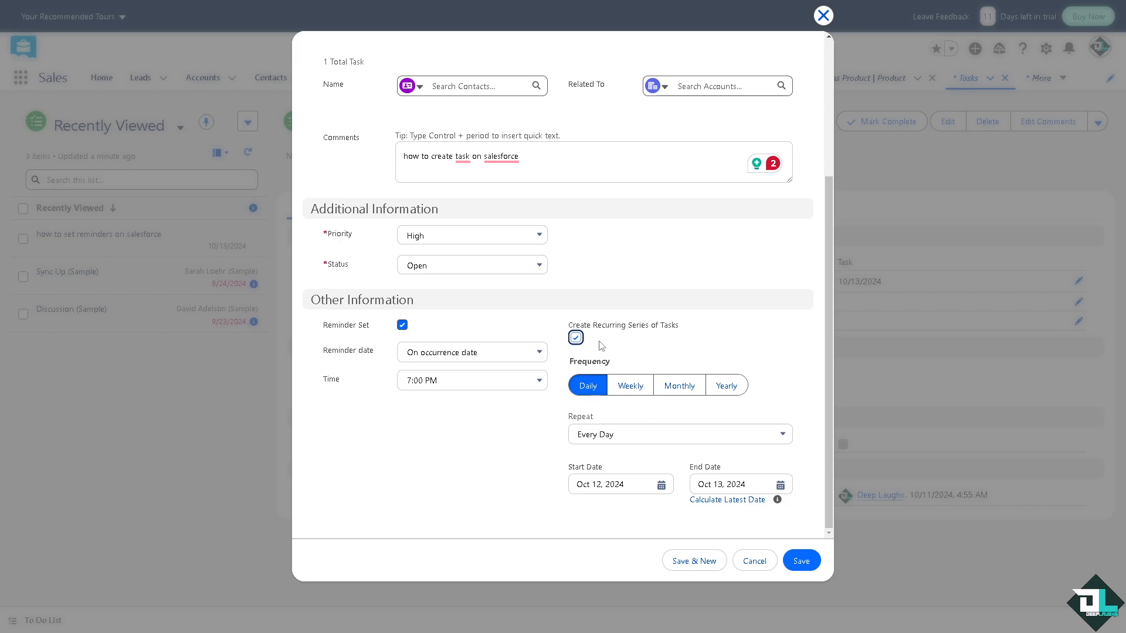
{"action": "left_click", "coordinate": [663, 440]}
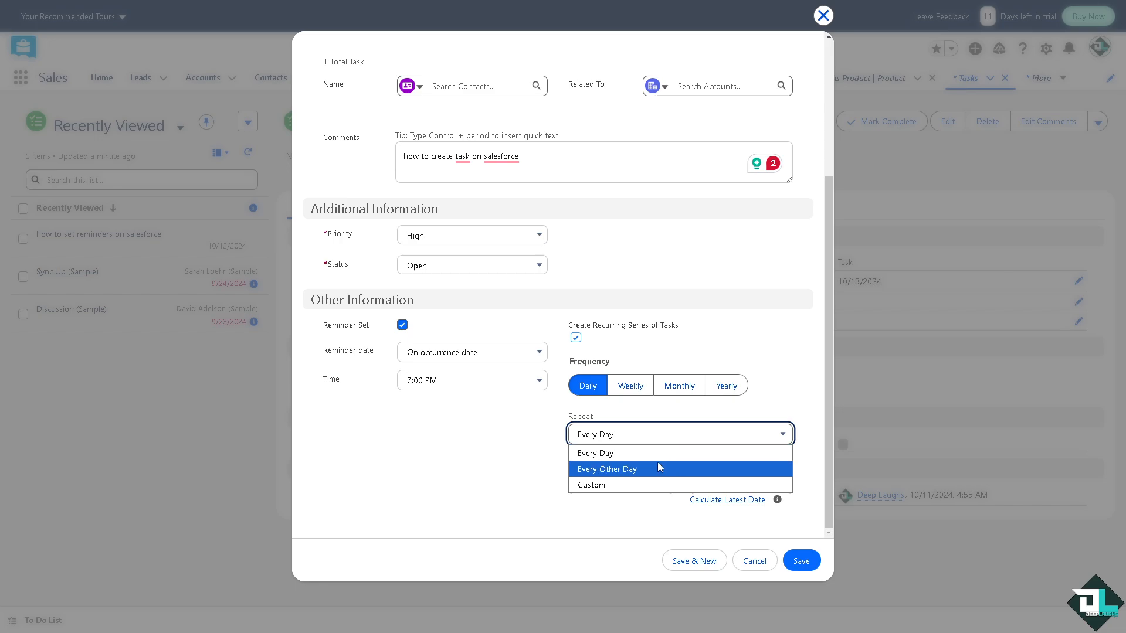
{"action": "left_click", "coordinate": [592, 485]}
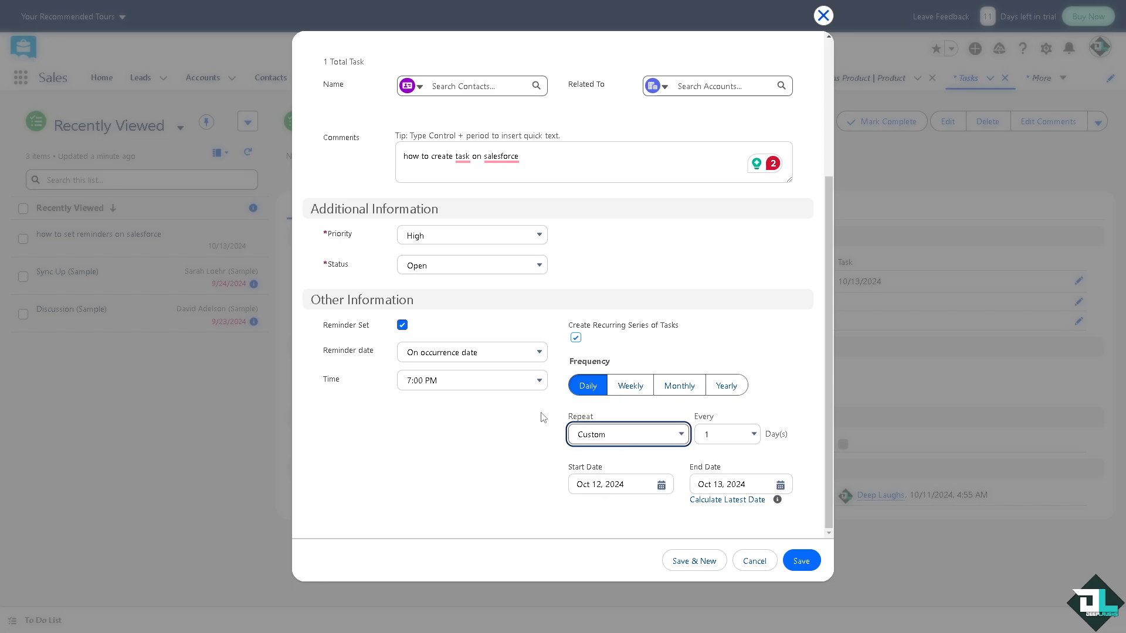
{"action": "left_click", "coordinate": [706, 437]}
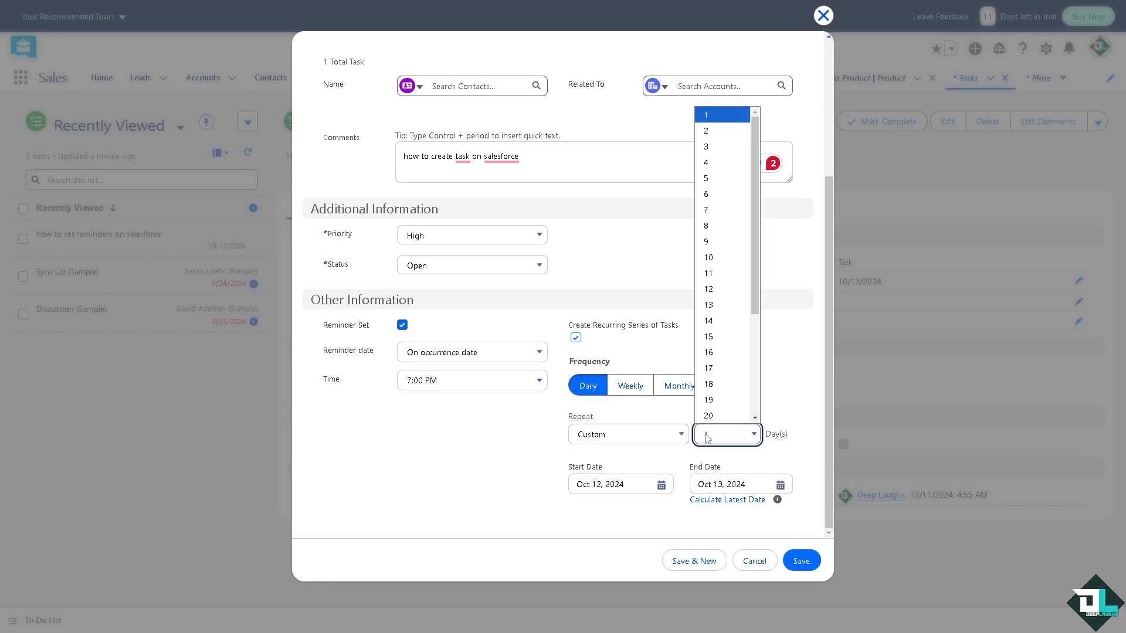
{"action": "scroll", "coordinate": [719, 352], "scroll_direction": "down", "scroll_amount": 3}
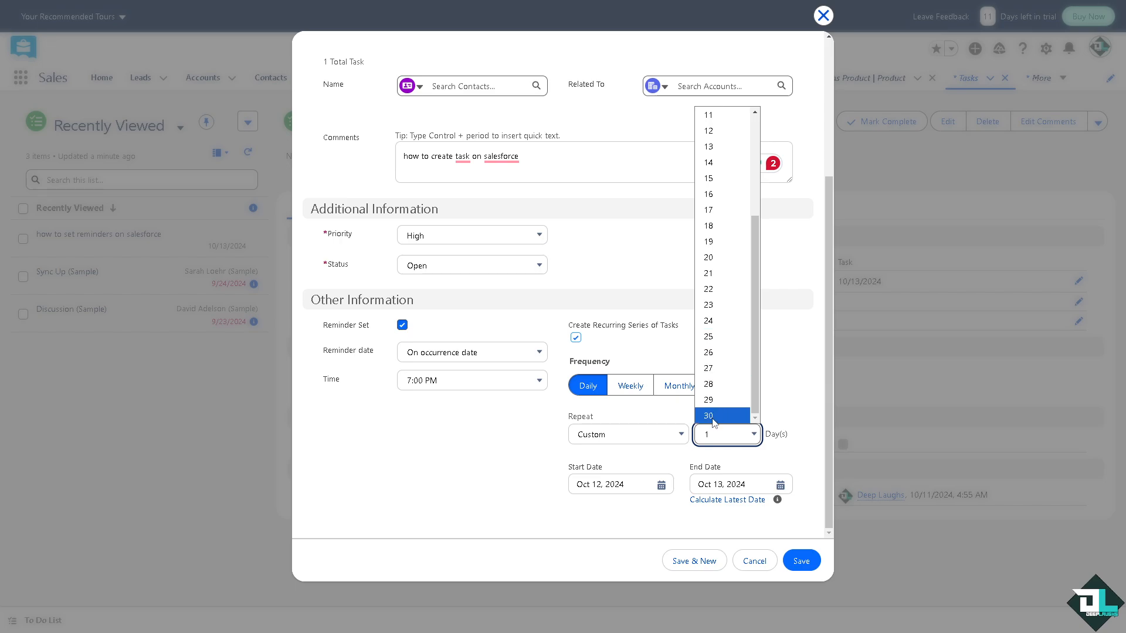
{"action": "left_click", "coordinate": [479, 469]}
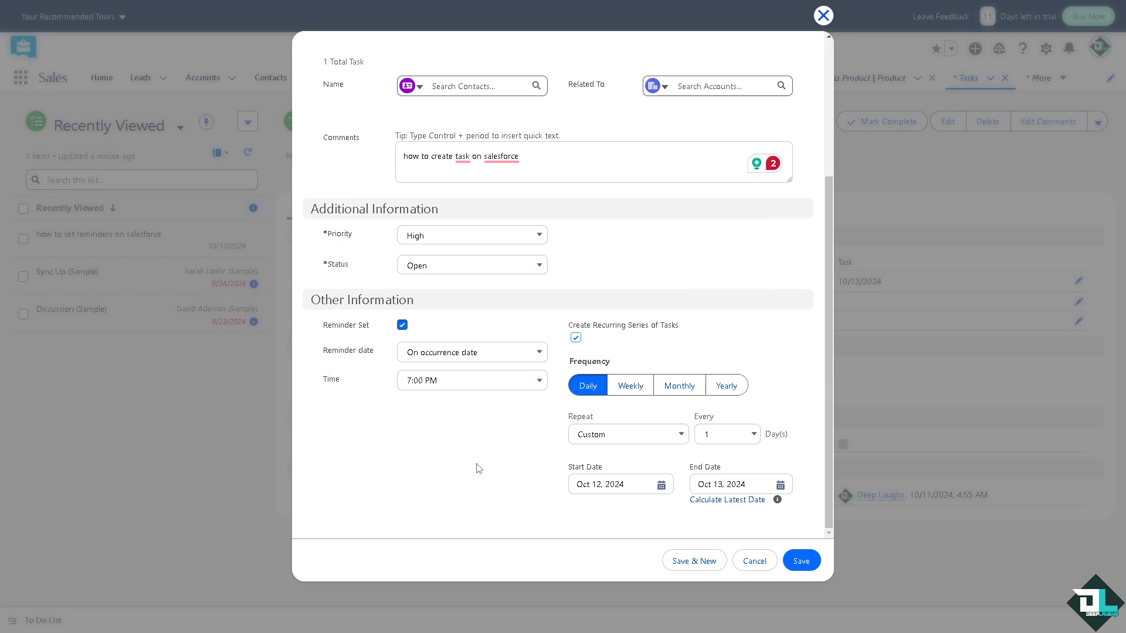
Step: Set the recurring series to start on Oct 15, 2024 and end on Oct 24, 2024
{"action": "left_click", "coordinate": [661, 484]}
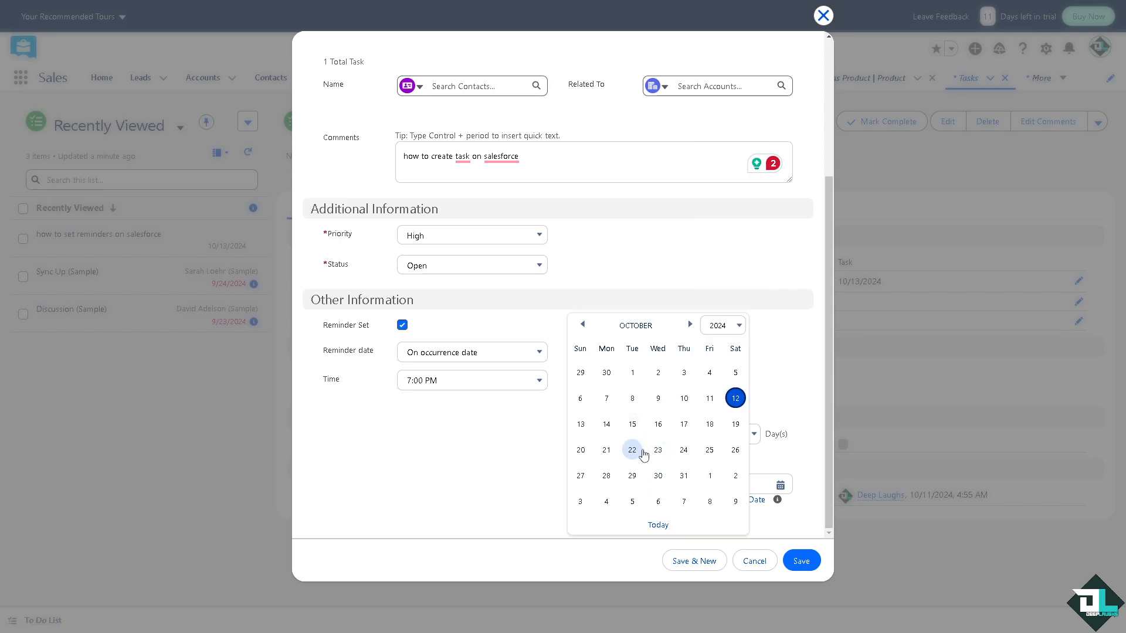
{"action": "left_click", "coordinate": [633, 427]}
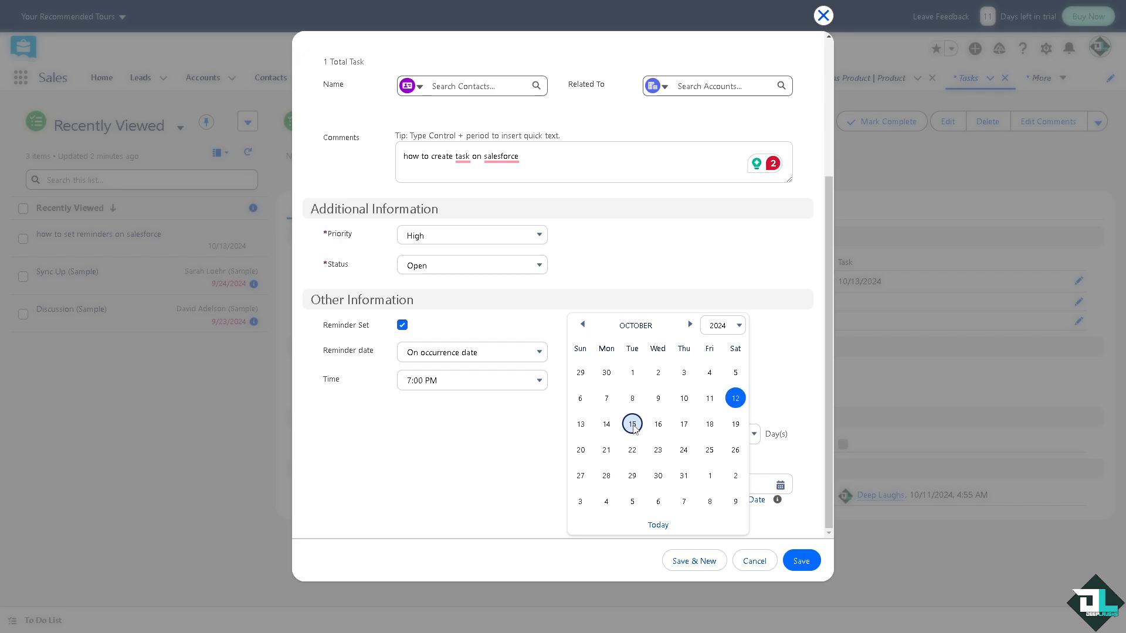
{"action": "scroll", "coordinate": [774, 495], "scroll_direction": "down", "scroll_amount": 1}
{"action": "left_click", "coordinate": [781, 447]}
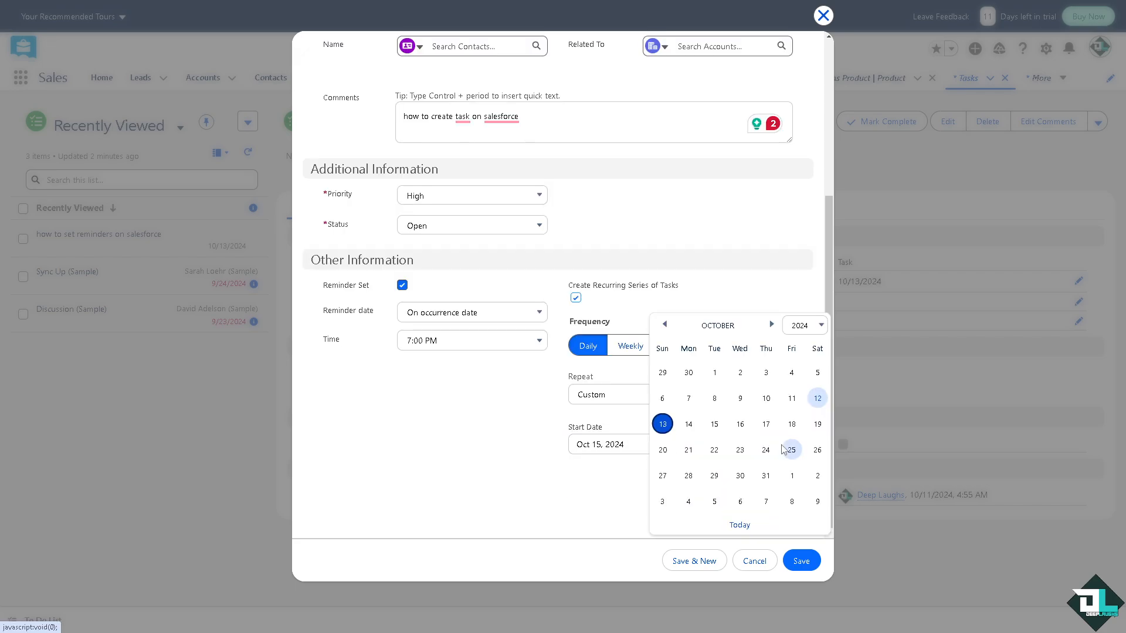
{"action": "left_click", "coordinate": [766, 452]}
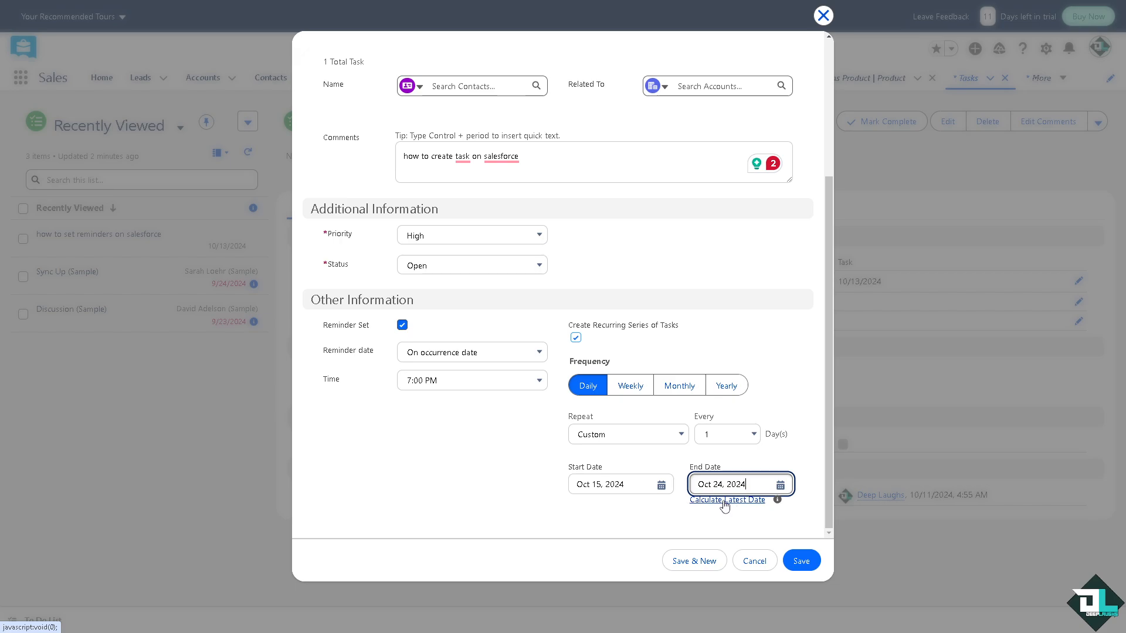
Step: Replace the series' end date with the calculated latest date and save the task
{"action": "left_click", "coordinate": [725, 503]}
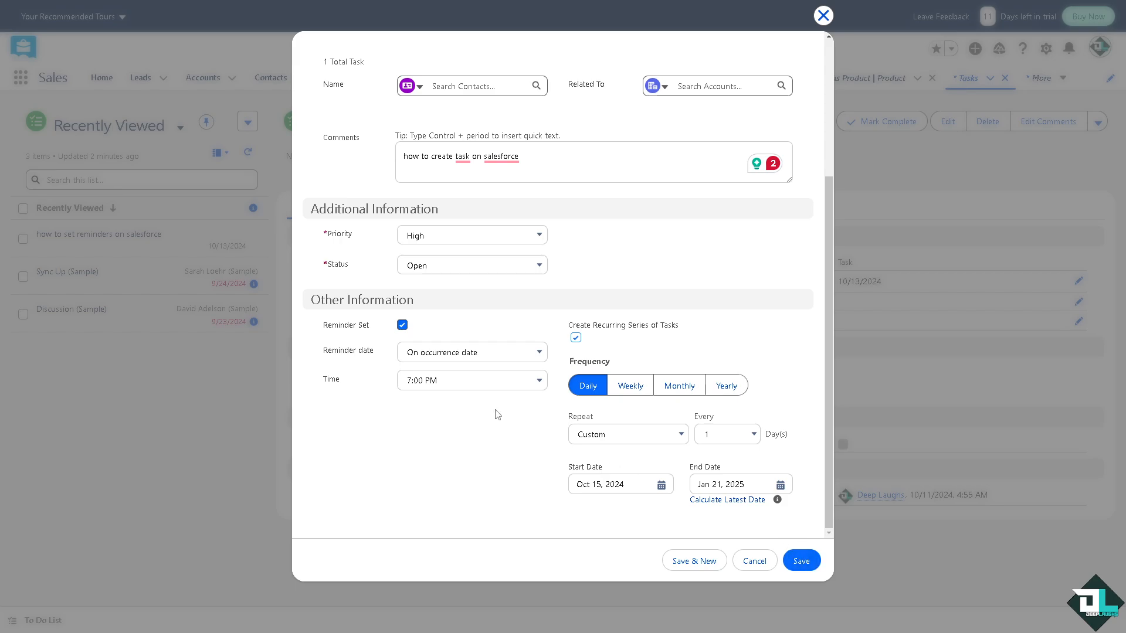
{"action": "left_click", "coordinate": [801, 560]}
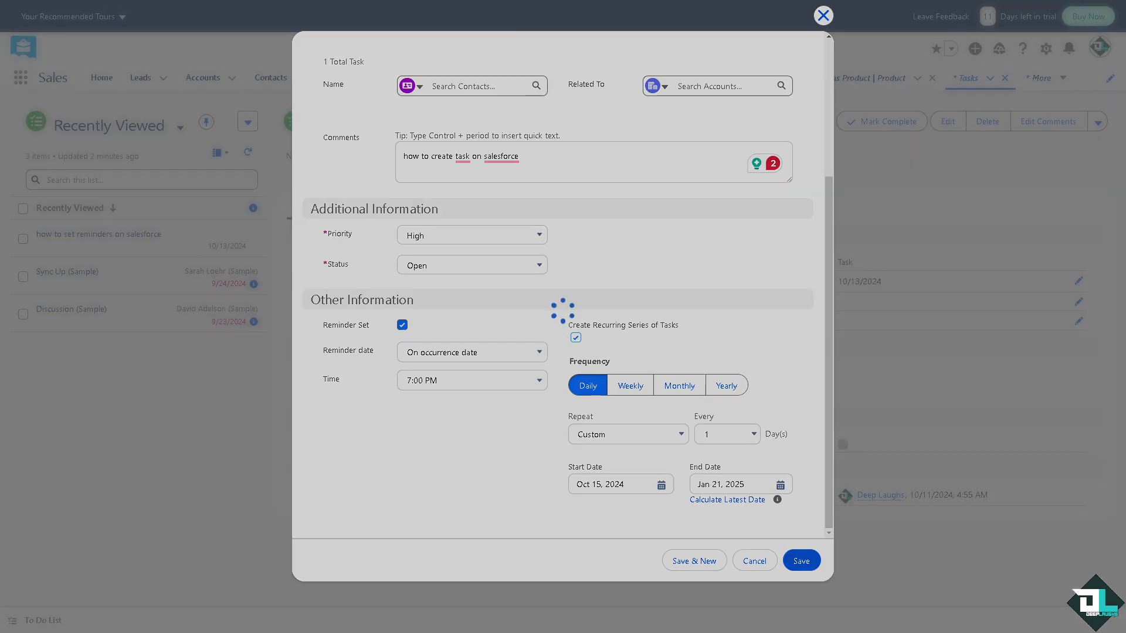